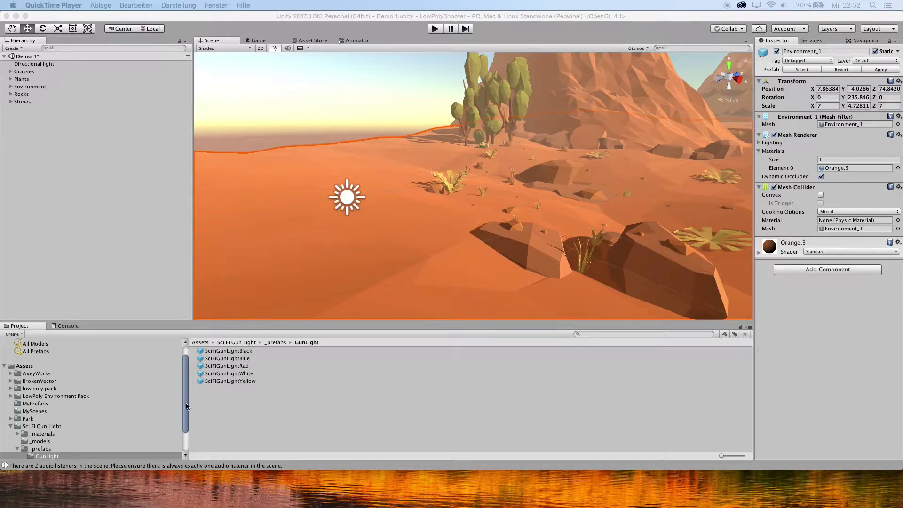
Try to import the Characters standard package into the project's Assets folder
click(10, 426)
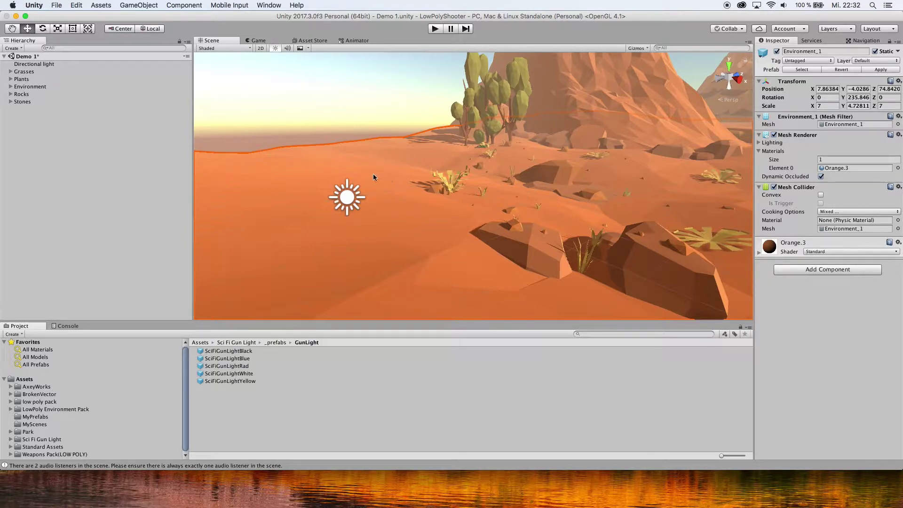
right_drag(346, 171, 486, 177)
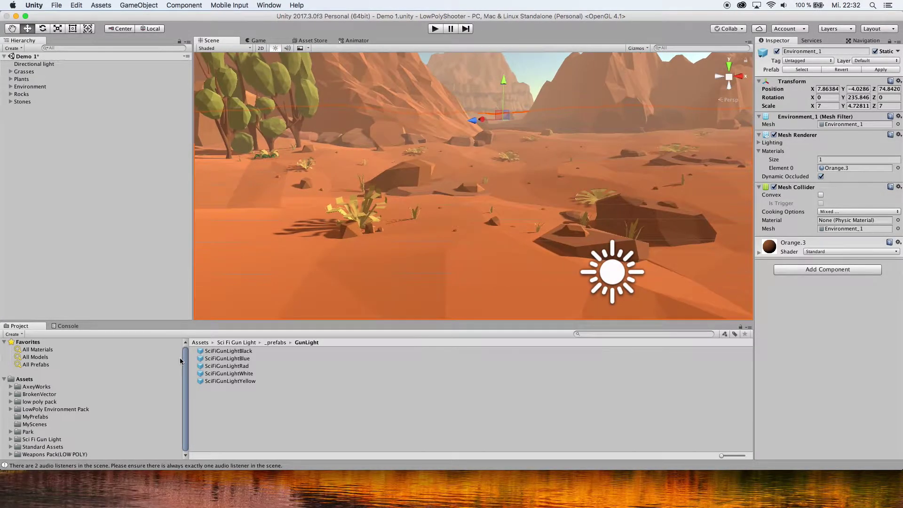
click(35, 380)
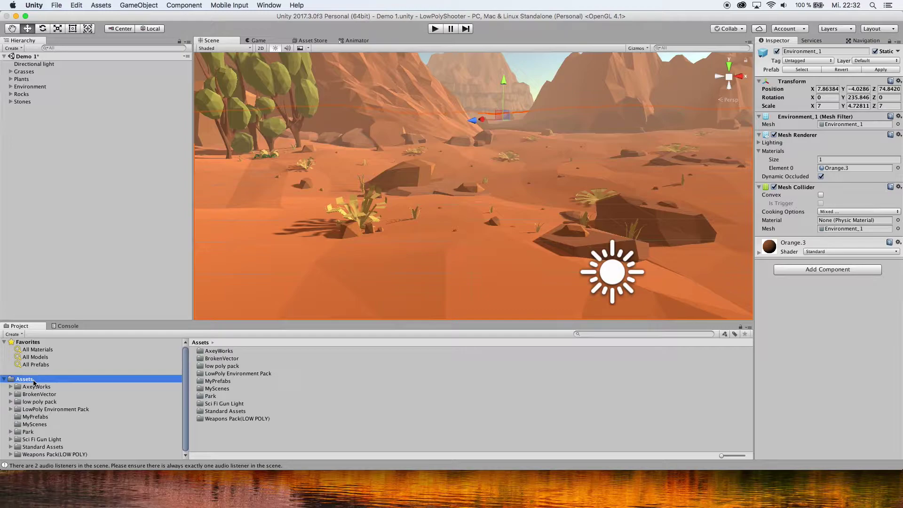
right_click(31, 382)
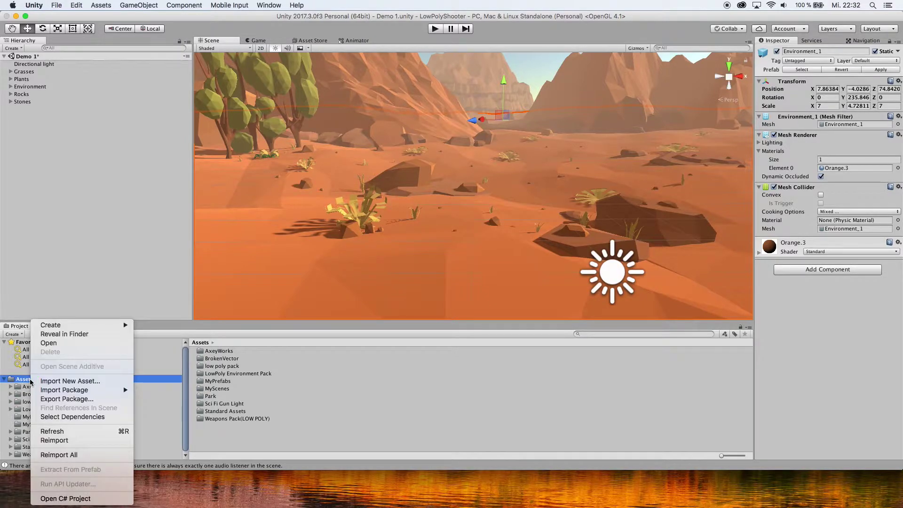
mouse_move(54, 394)
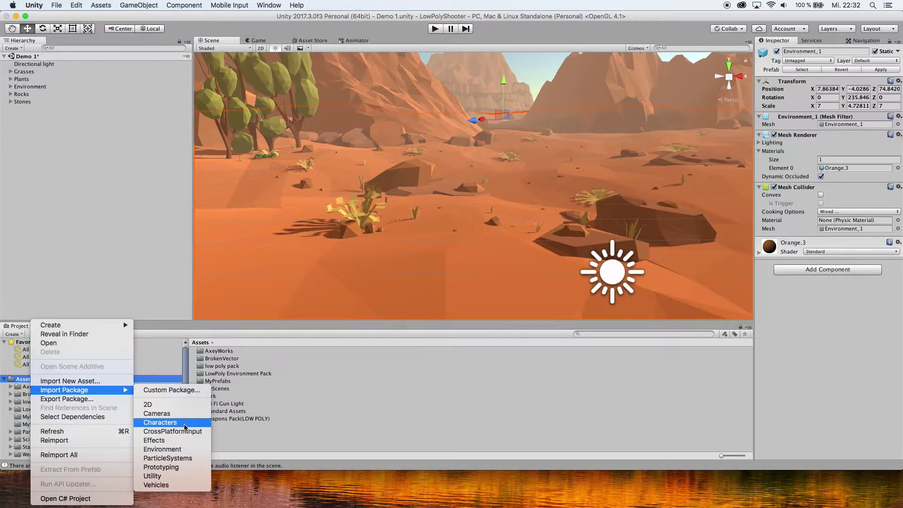
click(160, 422)
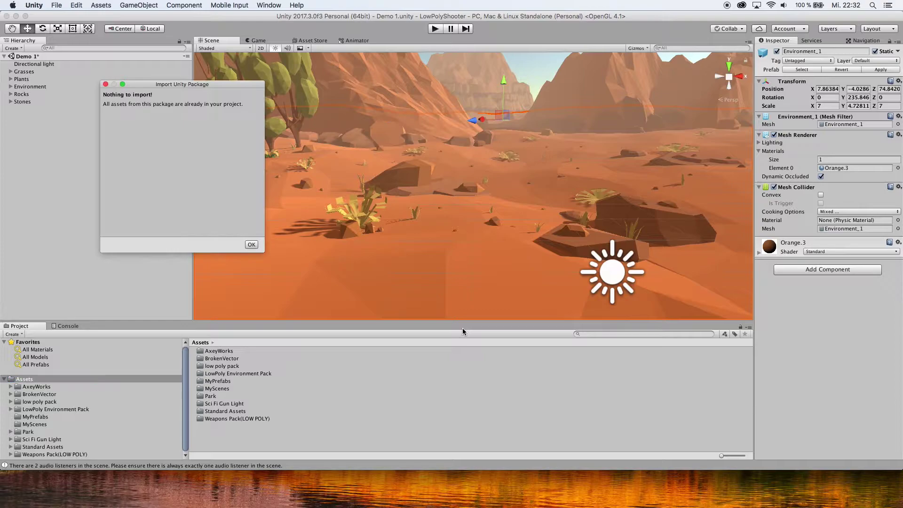
click(251, 245)
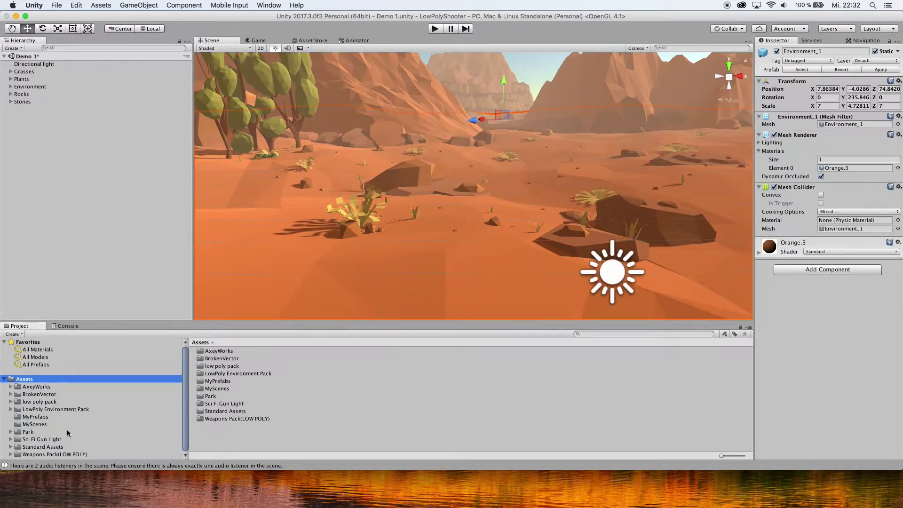
Place the FPSController prefab from the Standard Assets first-person character prefabs on the desert ground at about X -2.8, Y -0.21, Z 1.98
click(42, 448)
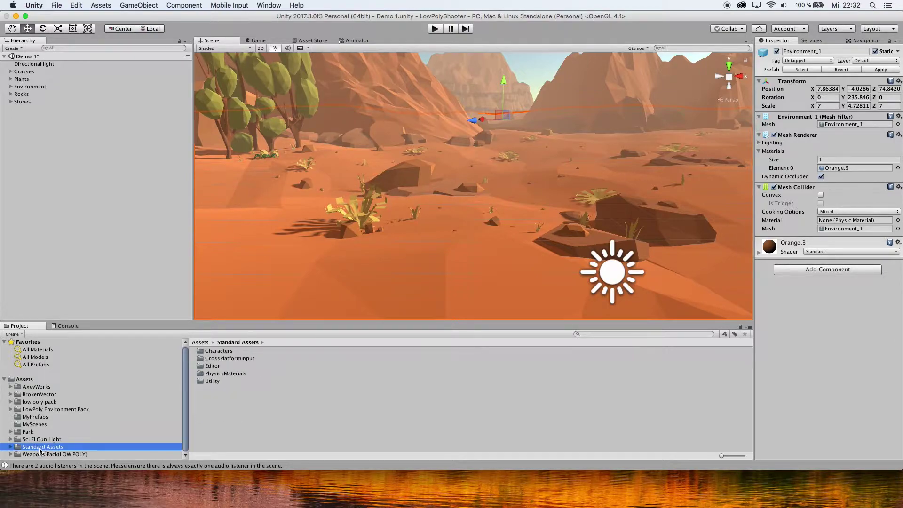
double_click(217, 352)
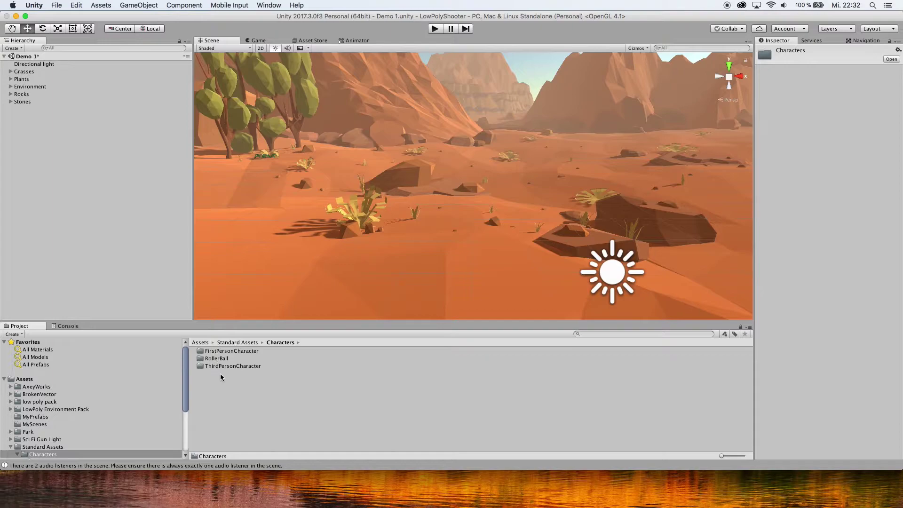
double_click(236, 351)
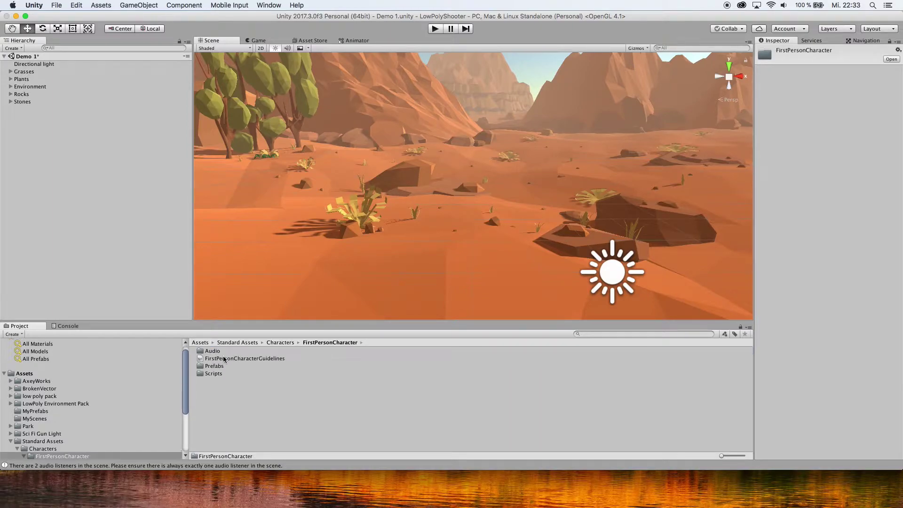
double_click(219, 367)
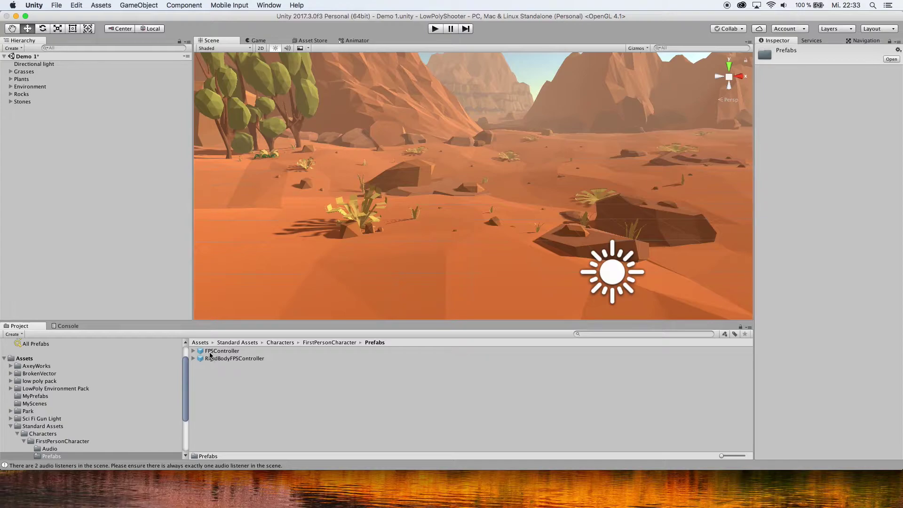
drag(210, 356, 424, 209)
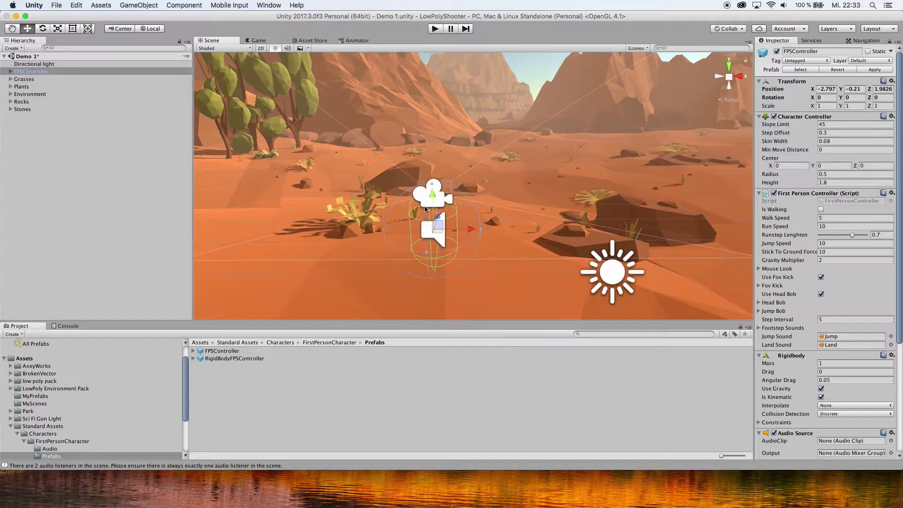
Run the game to test walking forward through the desert with the first-person controller, and stop it
click(436, 29)
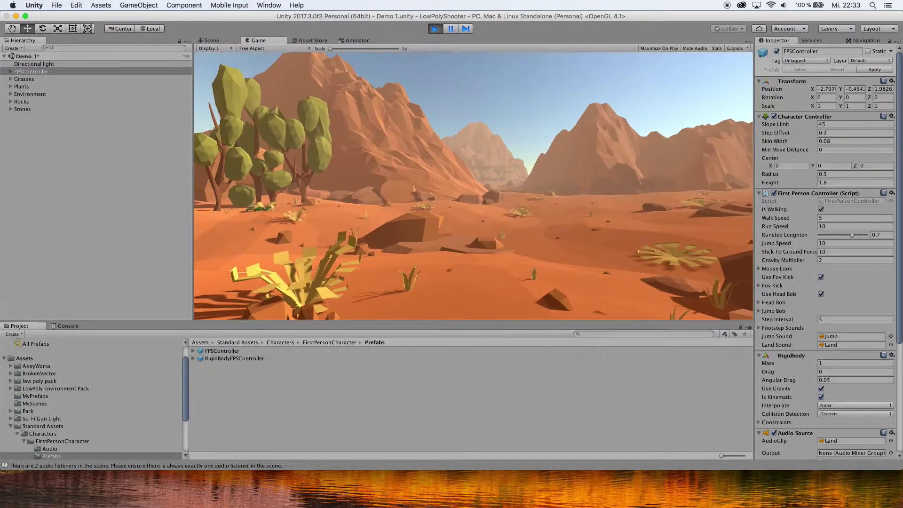
key(w)
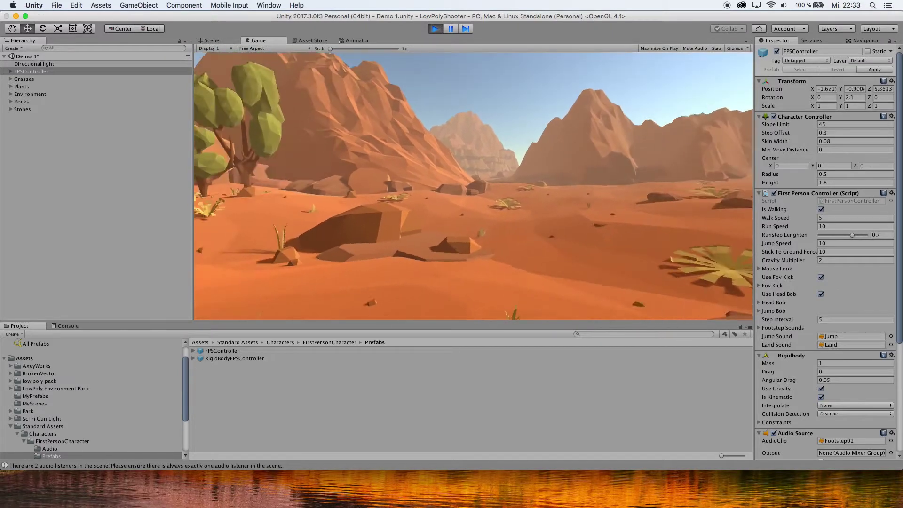
key(w)
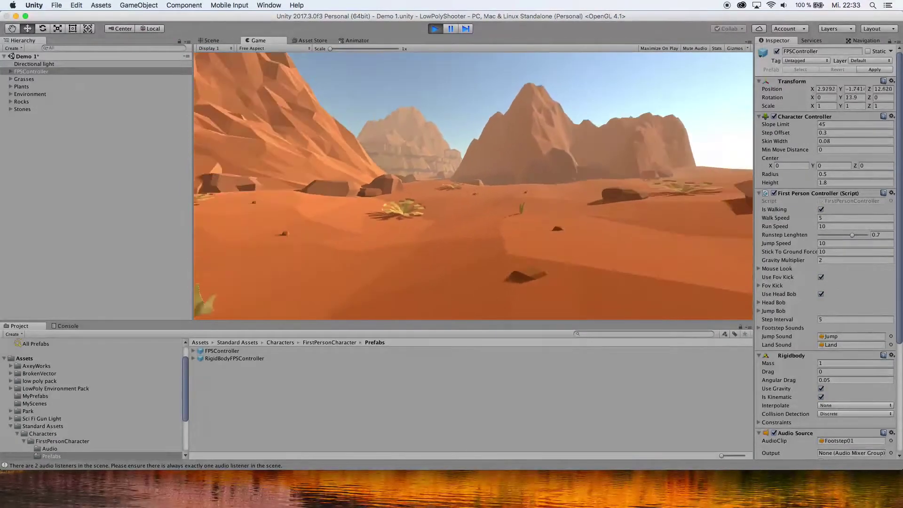
key(w)
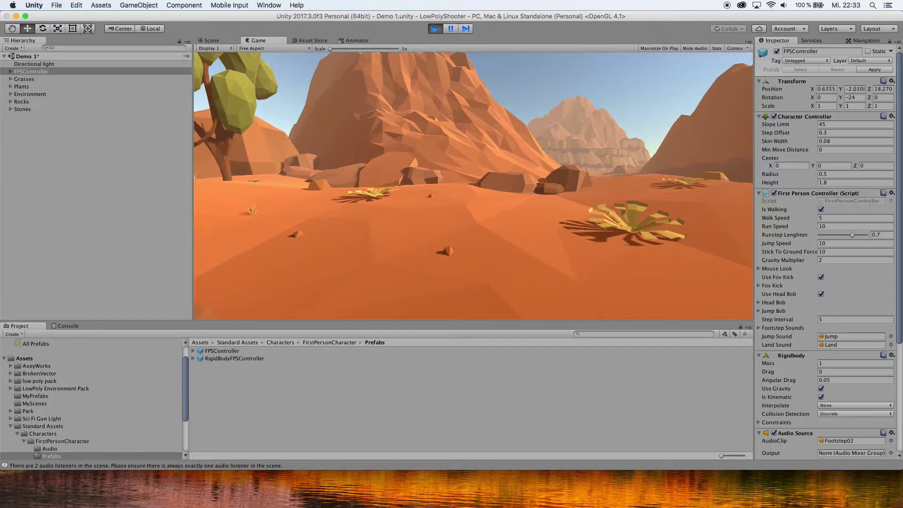
click(435, 28)
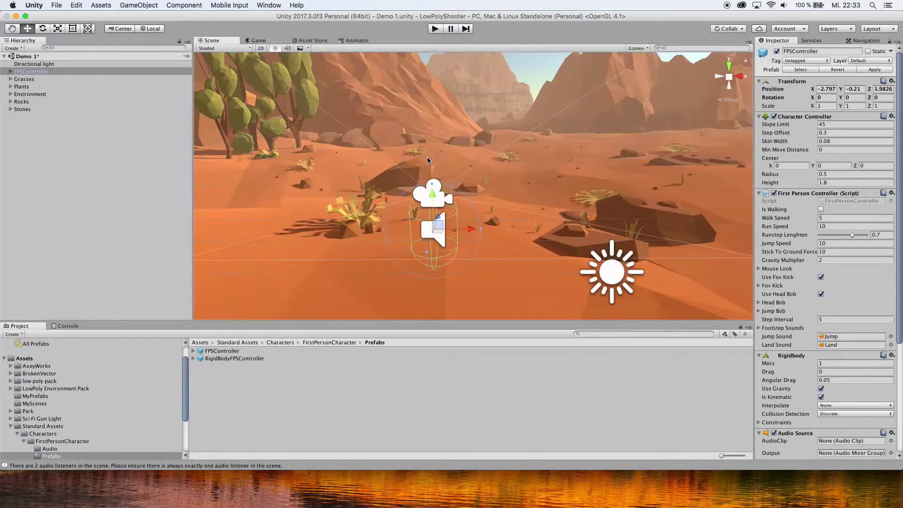
Collapse the Standard Assets folders, view the Sci-Fi Gun Light page in the Asset Store and return to the scene
click(17, 434)
click(11, 439)
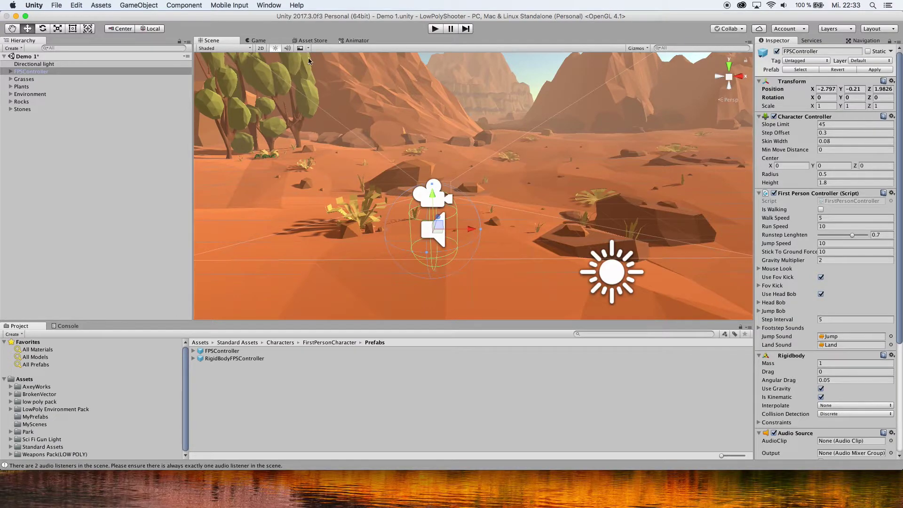
click(305, 41)
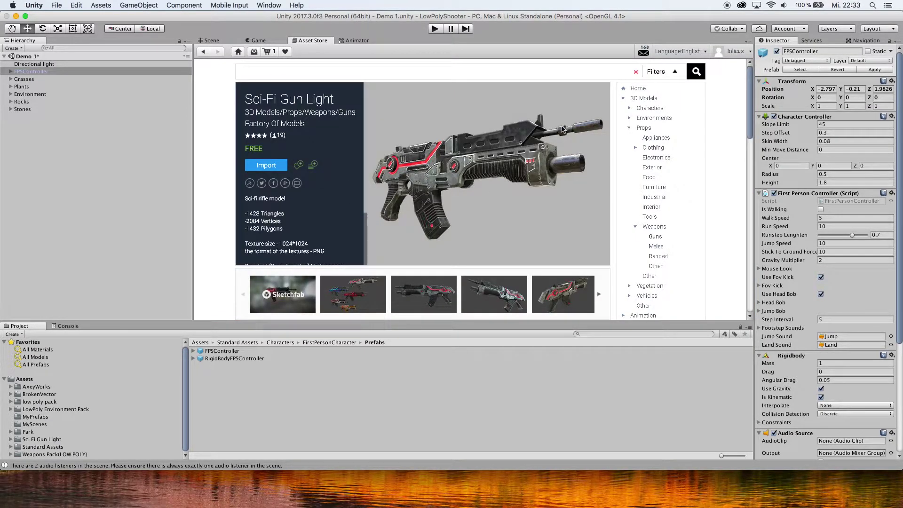
click(211, 40)
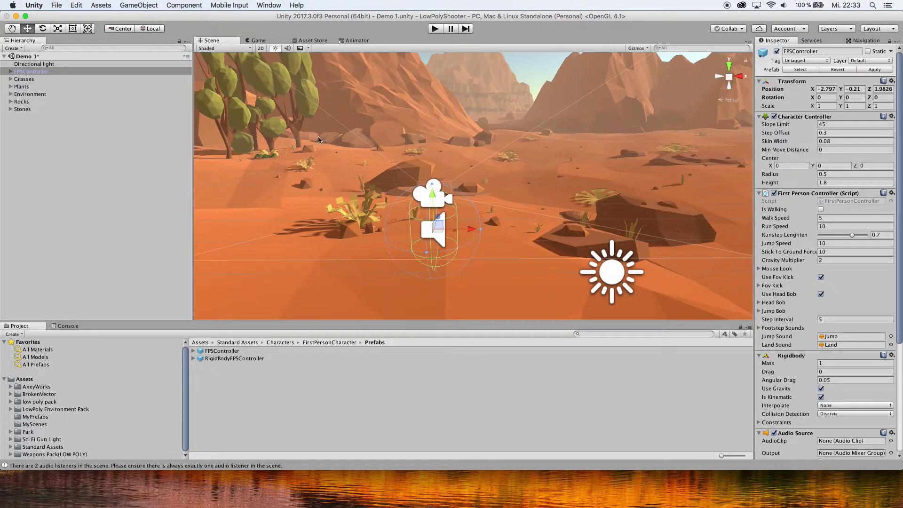
click(310, 41)
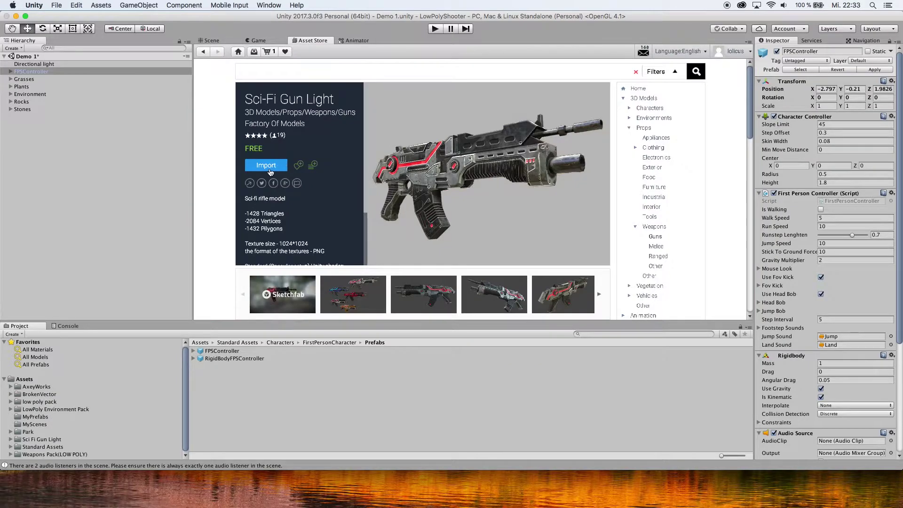
click(211, 40)
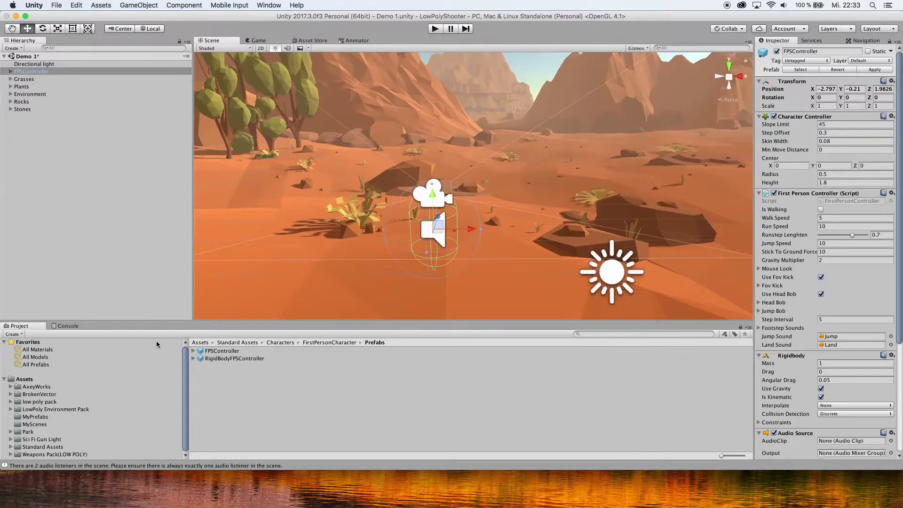
Preview the gun colour variants in Sci Fi Gun Light's GunLight prefabs and place SciFiGunLightYellow in the scene beside the FPSController
click(35, 440)
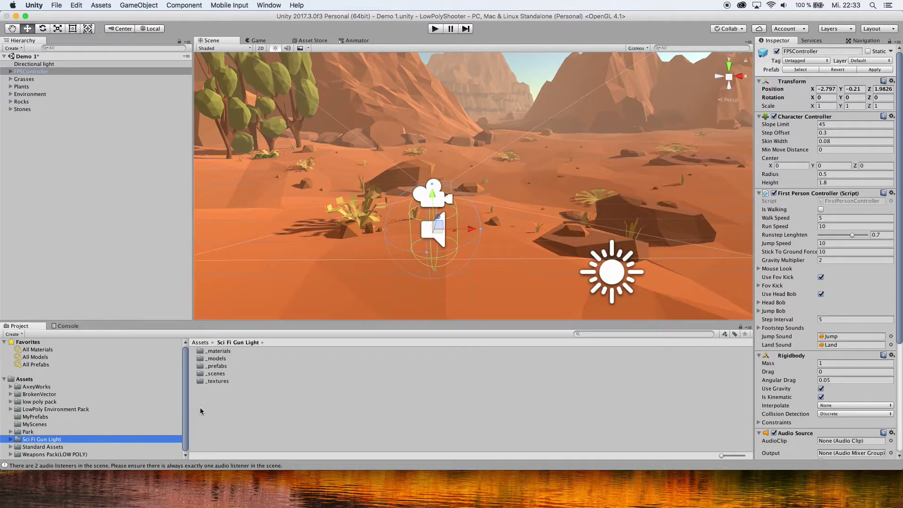
double_click(205, 367)
double_click(213, 352)
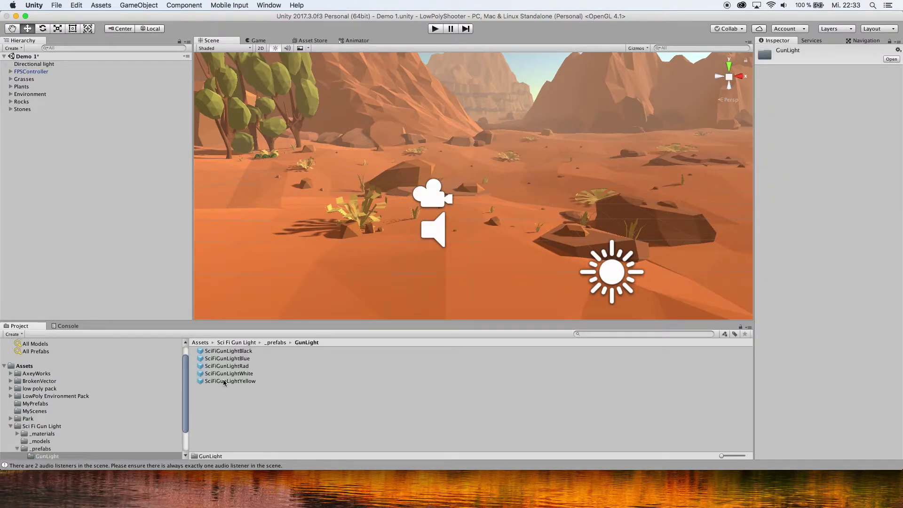
click(238, 358)
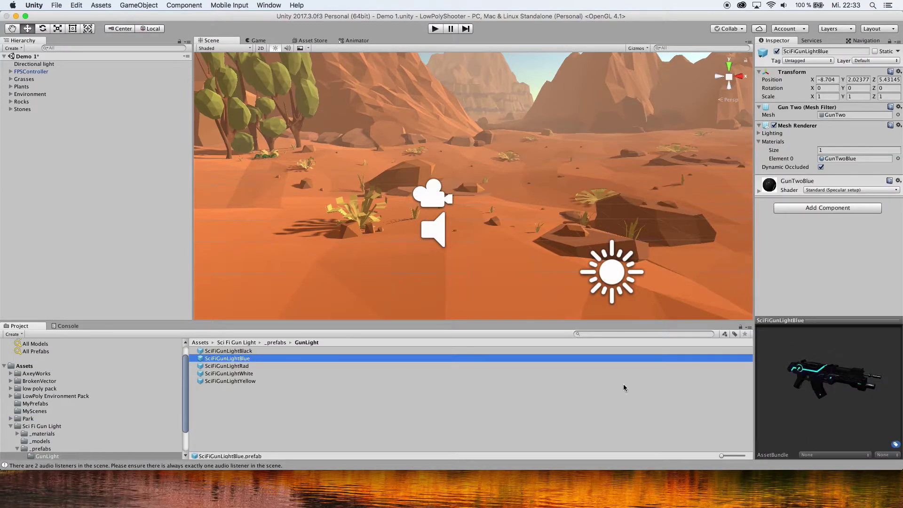
click(234, 368)
click(243, 373)
click(244, 382)
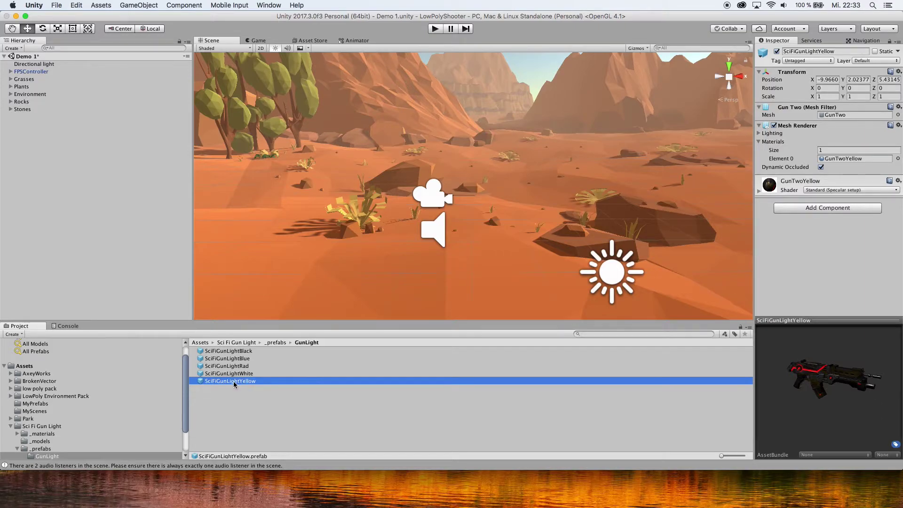
drag(234, 384, 470, 220)
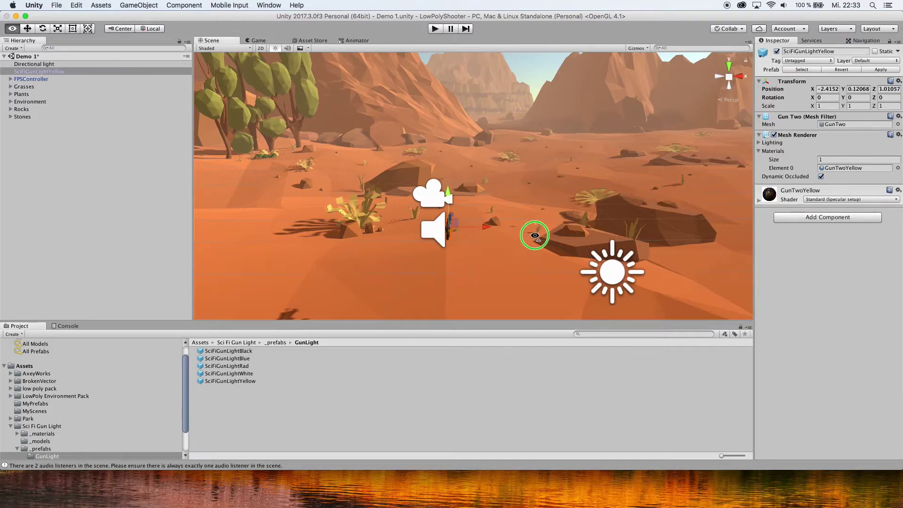
Move the yellow gun in front of the controller's camera, to about Y 0.49 and Z 2.65, and check it in the game view
alt+drag(535, 234, 360, 210)
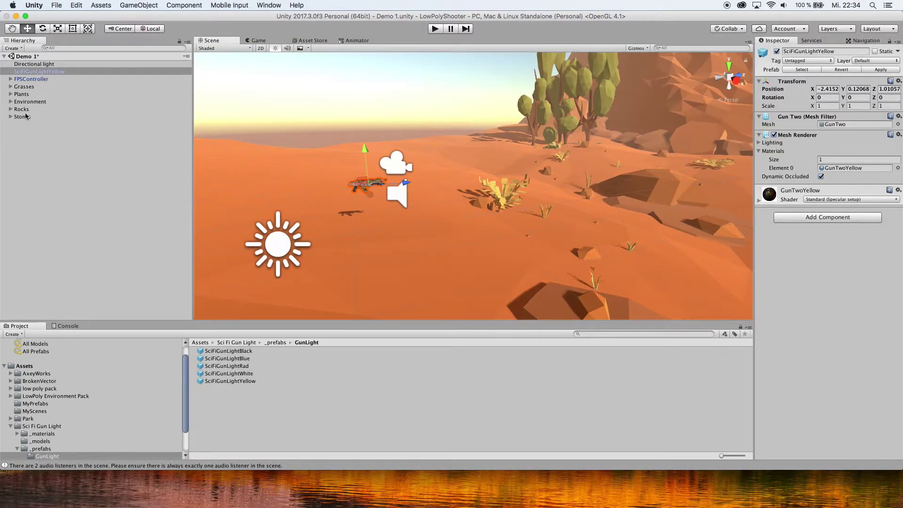
click(33, 79)
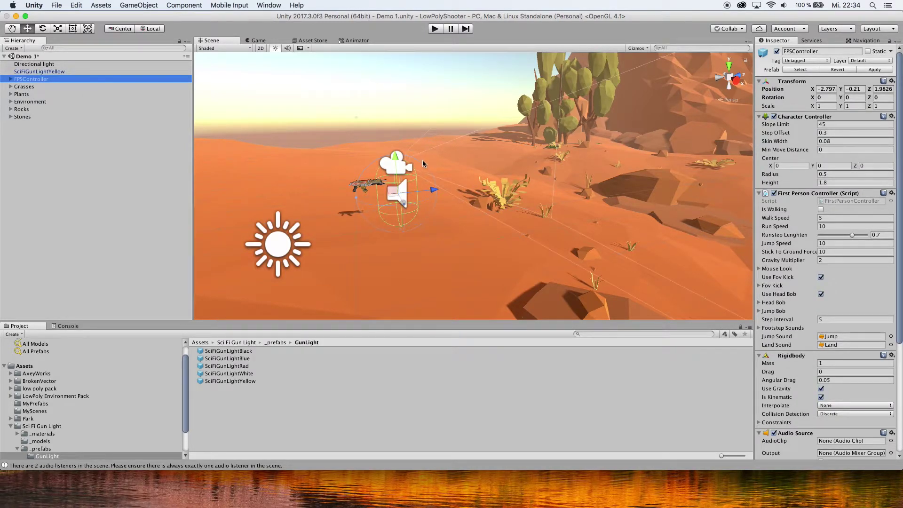
click(59, 72)
drag(414, 186, 477, 182)
drag(435, 142, 436, 126)
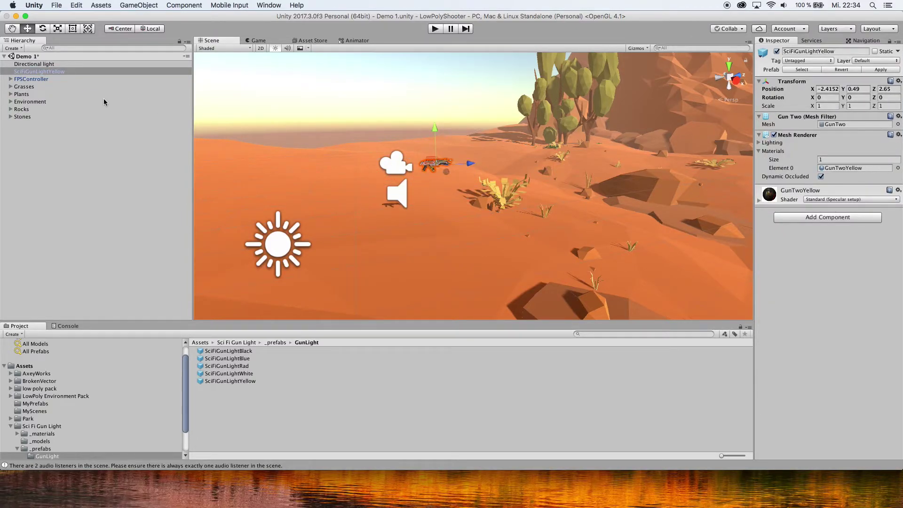
click(28, 79)
click(31, 72)
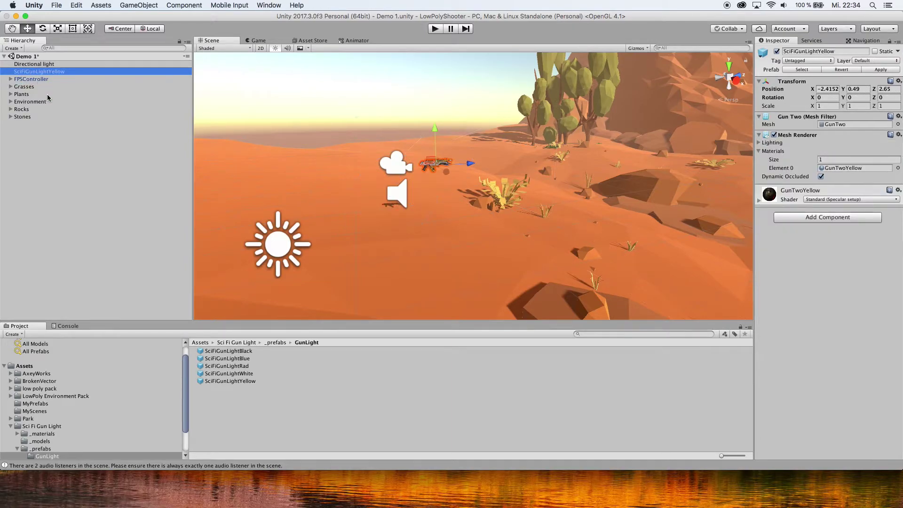
click(269, 41)
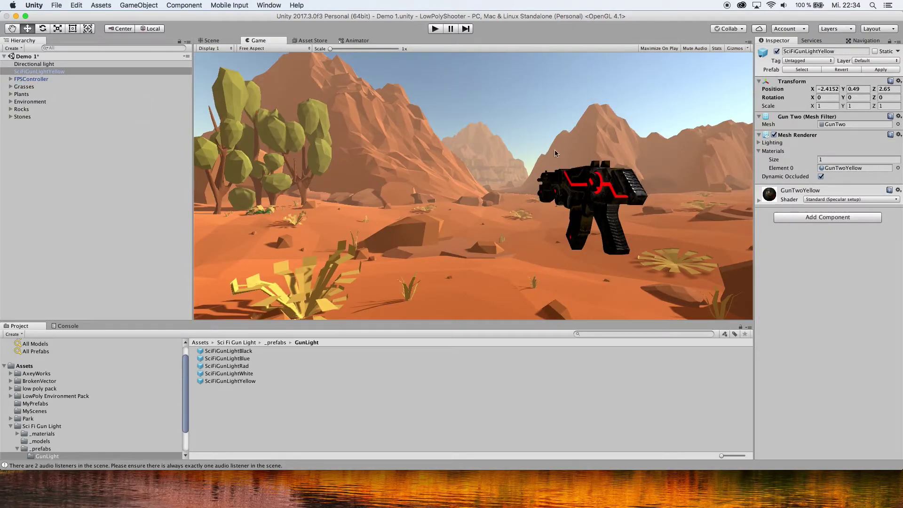
click(211, 41)
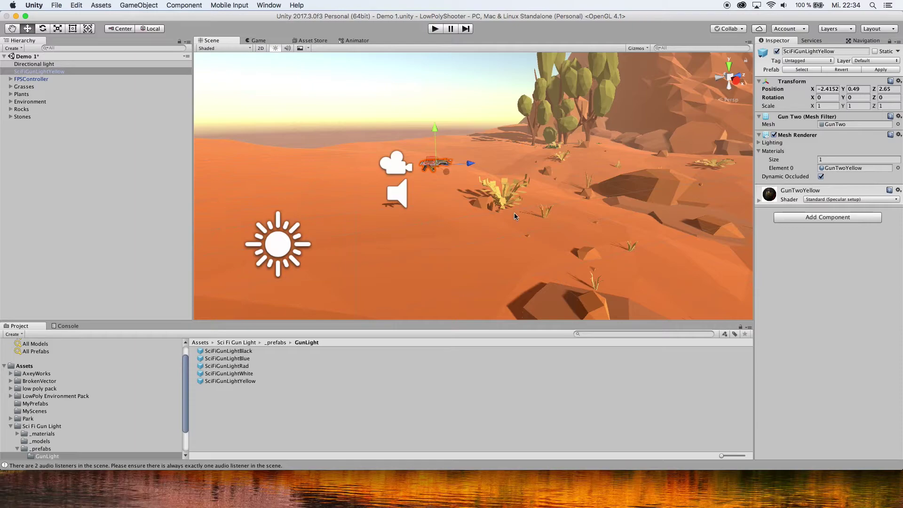
Fine-tune the yellow gun's position in front of the camera to about X -2.58, Y 0.29, Z 2.45, checking it in the game view
drag(438, 131, 440, 144)
drag(437, 175, 427, 175)
click(258, 41)
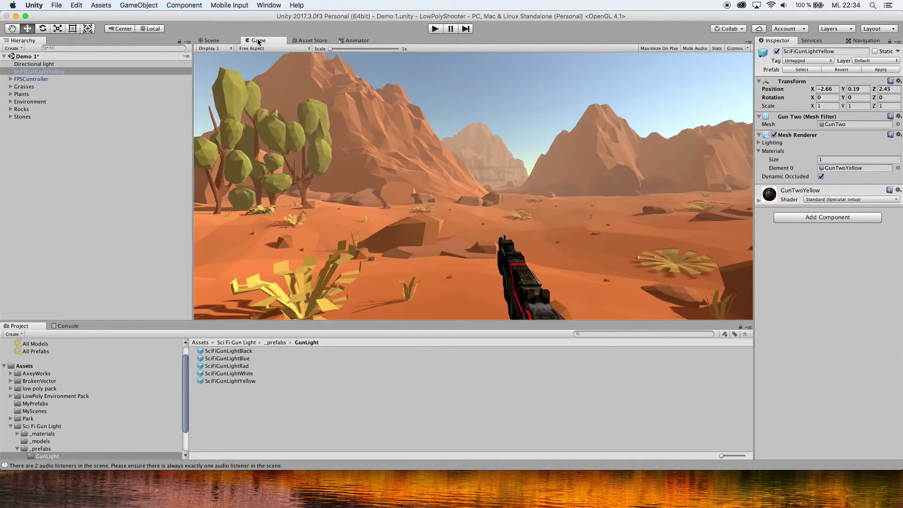
click(212, 41)
drag(445, 186, 433, 186)
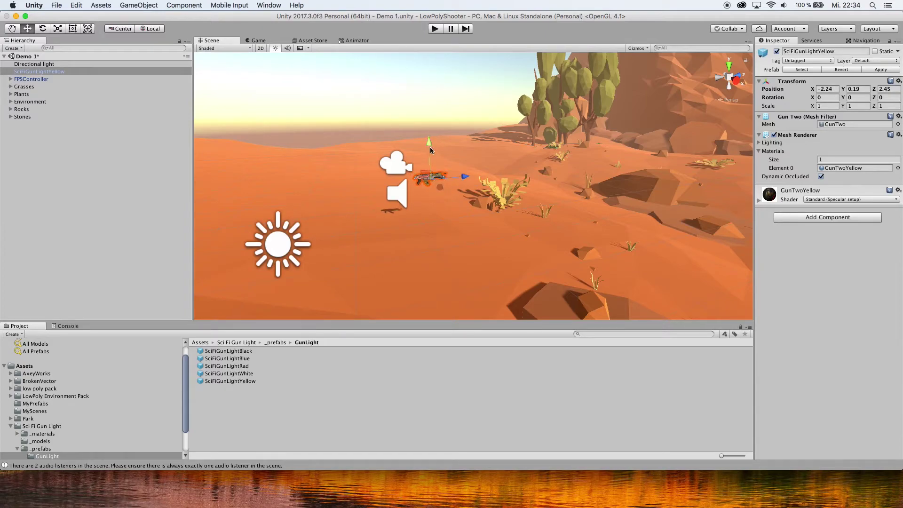
drag(430, 150, 430, 143)
click(257, 41)
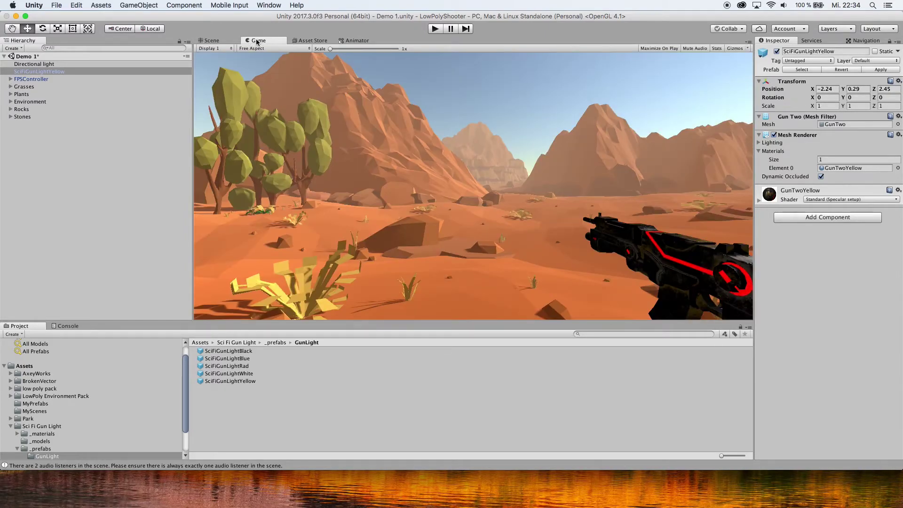
click(211, 41)
drag(436, 188, 425, 187)
click(251, 40)
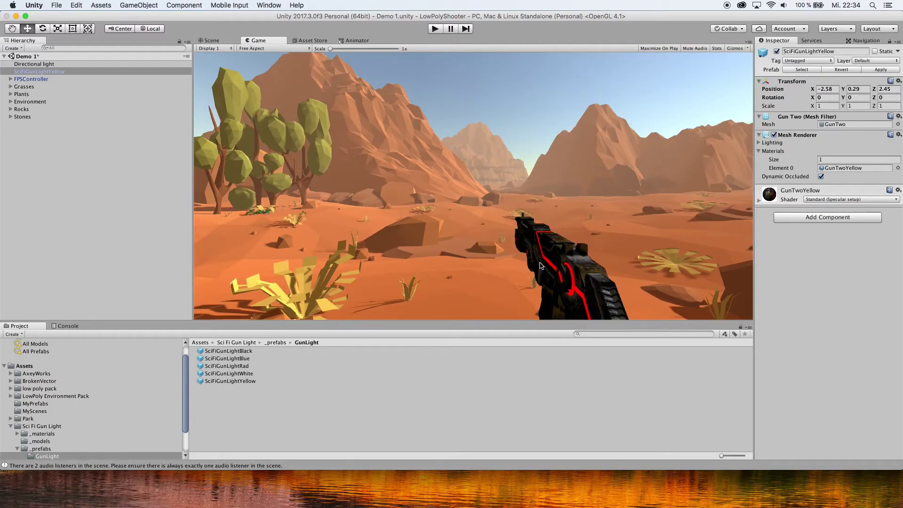
Run the game to test whether the gun follows the first-person camera while looking around, and stop it
click(435, 29)
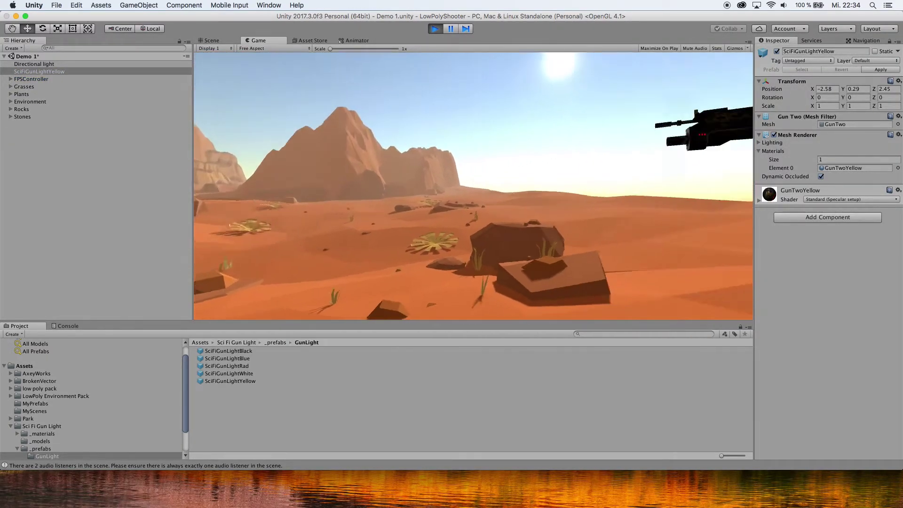
key(Escape)
click(435, 29)
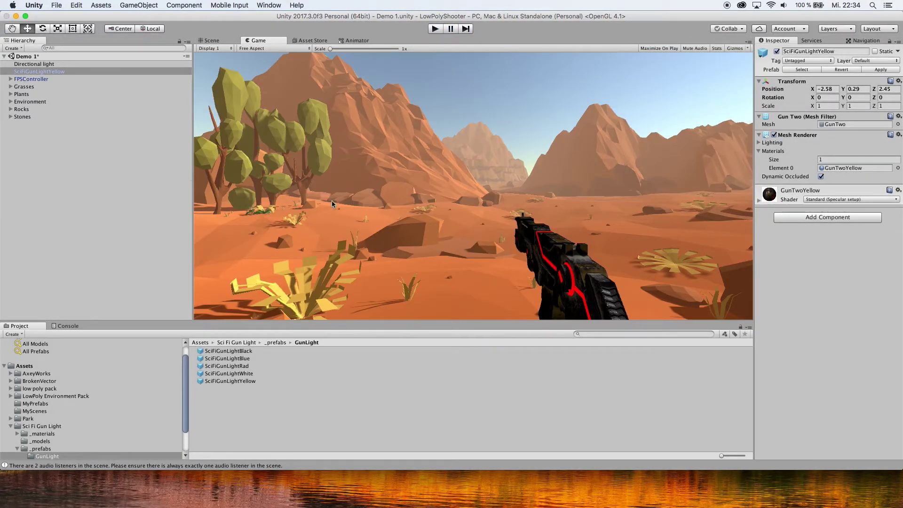
Make SciFiGunLightYellow a child of the FPSController's FirstPersonCharacter and test-run the game to check how the gun follows the camera
click(10, 79)
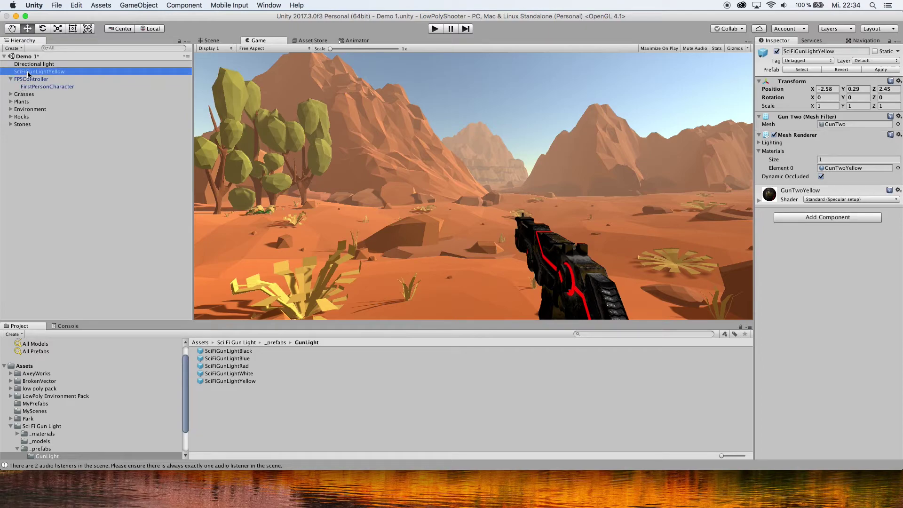
drag(28, 73, 71, 86)
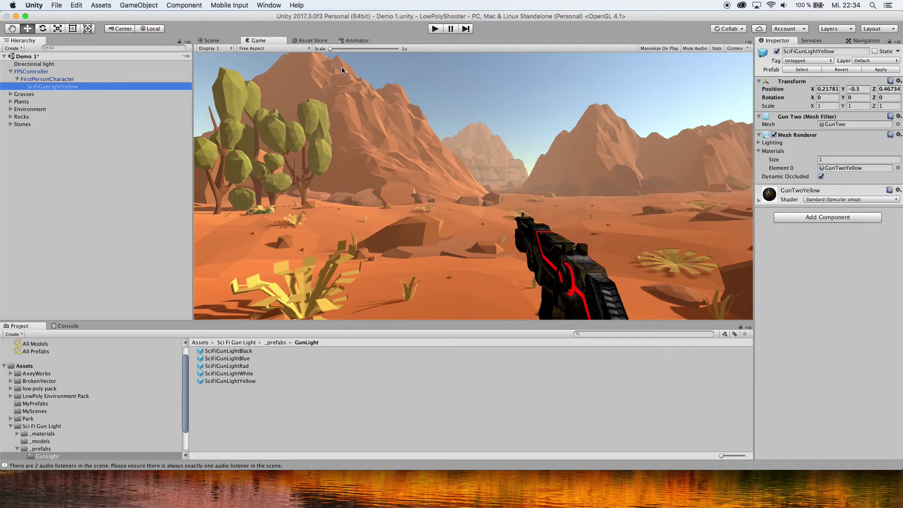
click(442, 30)
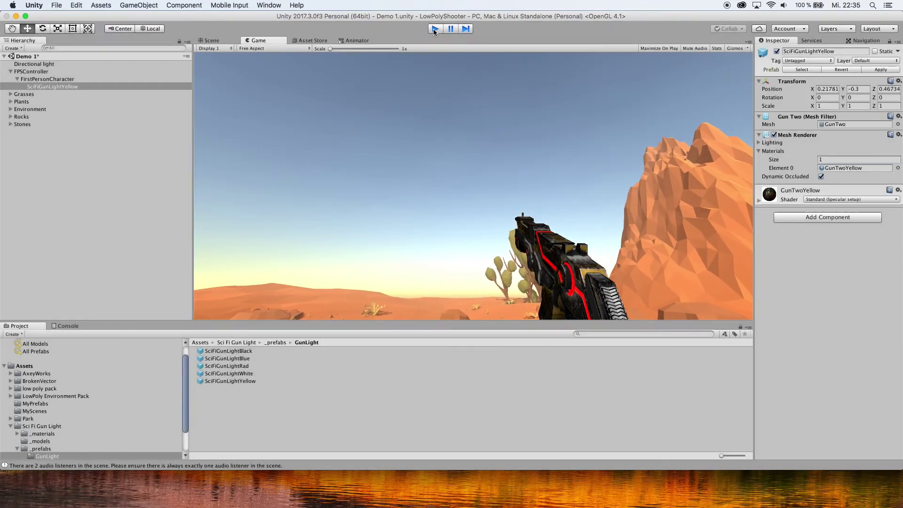
click(433, 29)
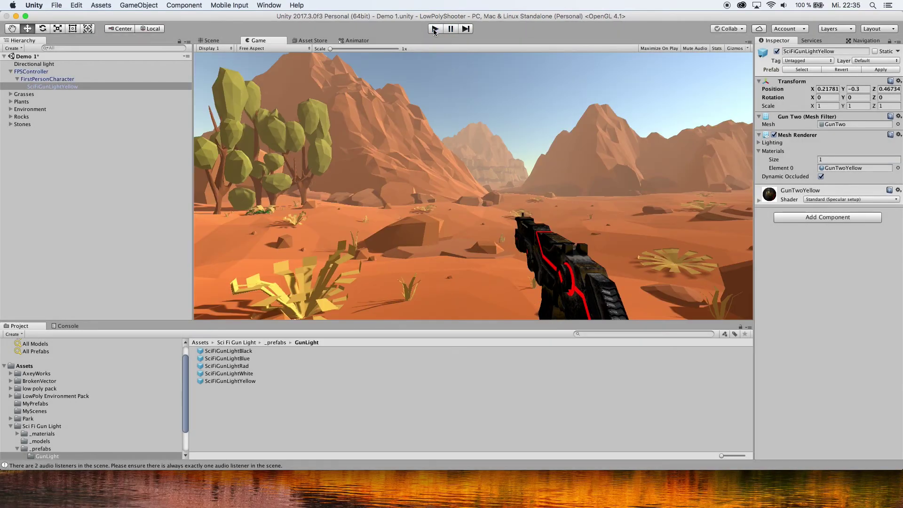